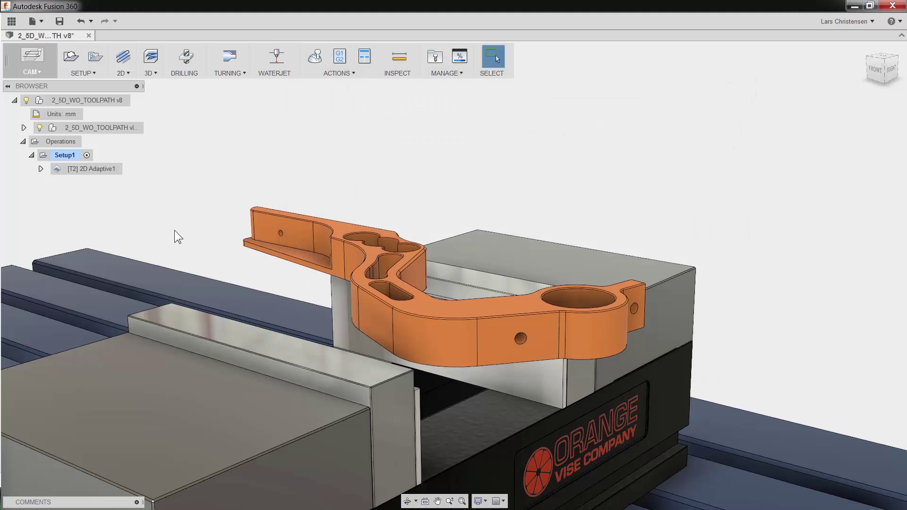
# Start a 2D Contour operation and assign the #3 Ø10 mm flat end mill from the Samples/Tutorial library
pyautogui.click(103, 172)
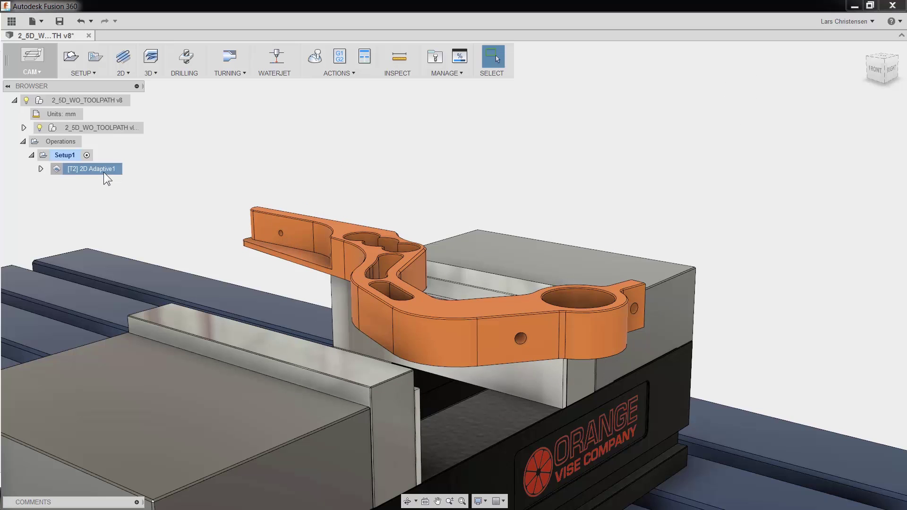
pyautogui.click(165, 155)
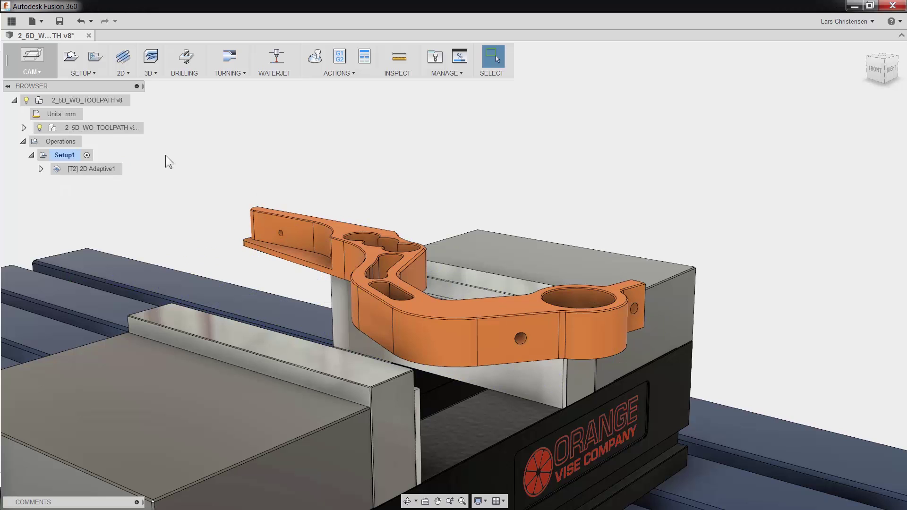
pyautogui.click(130, 75)
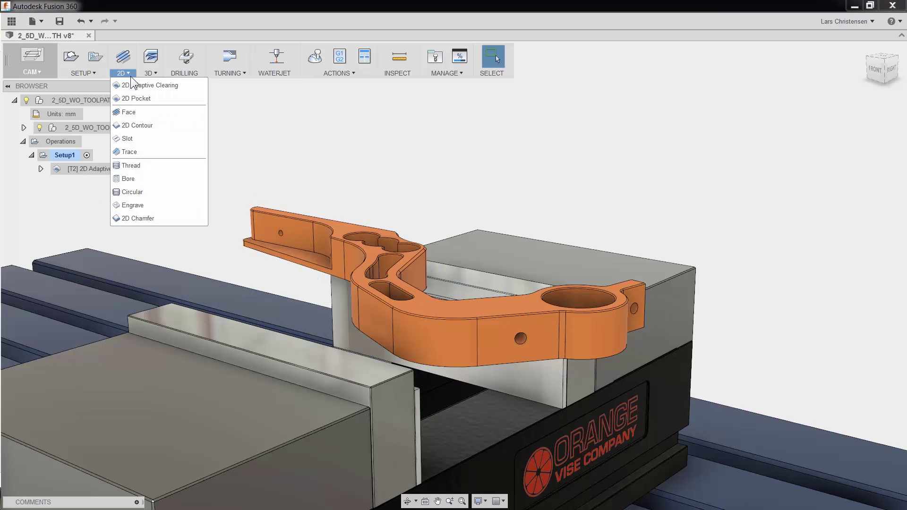
pyautogui.click(135, 125)
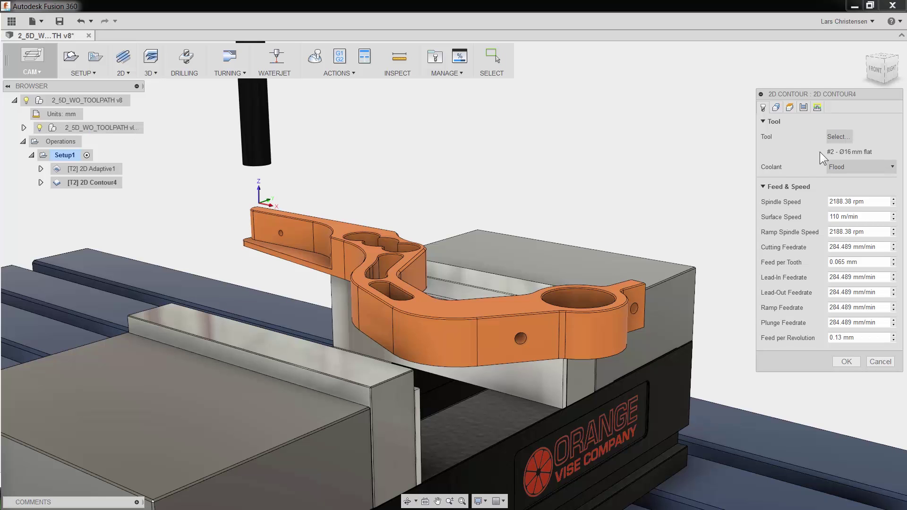
pyautogui.click(836, 137)
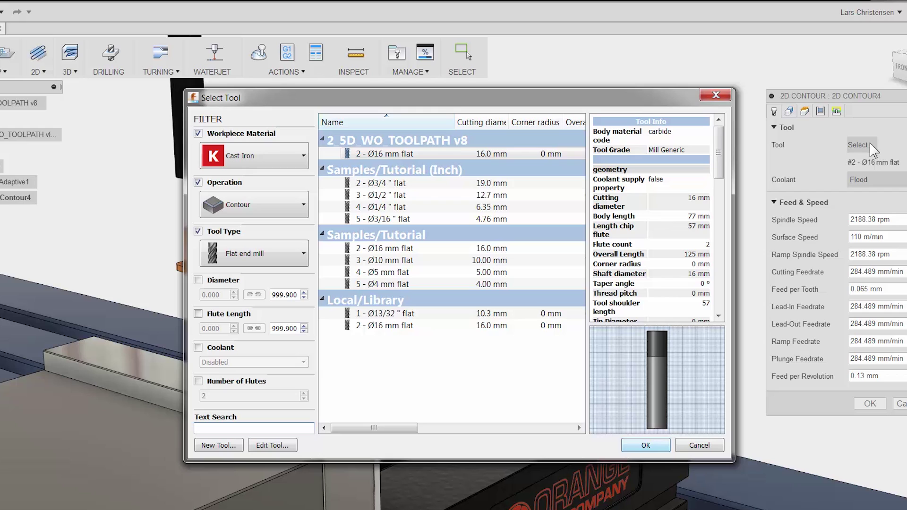
pyautogui.click(454, 263)
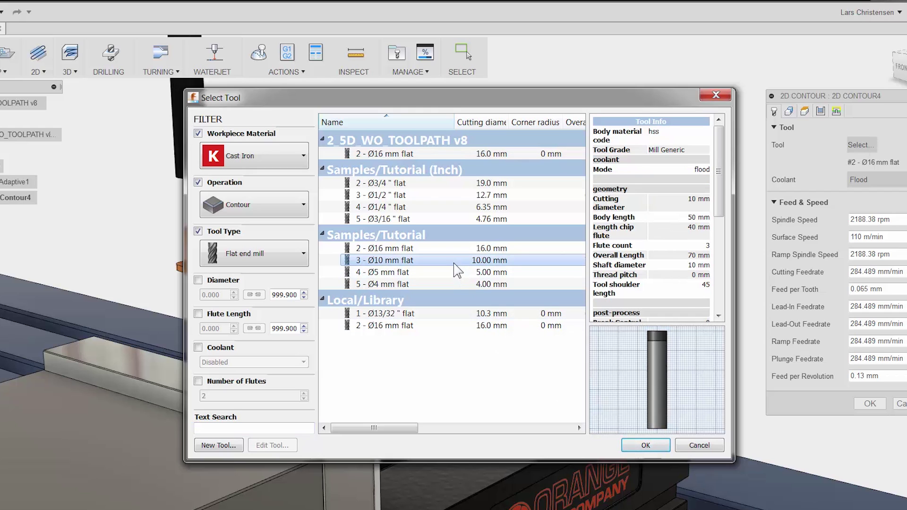
pyautogui.click(642, 446)
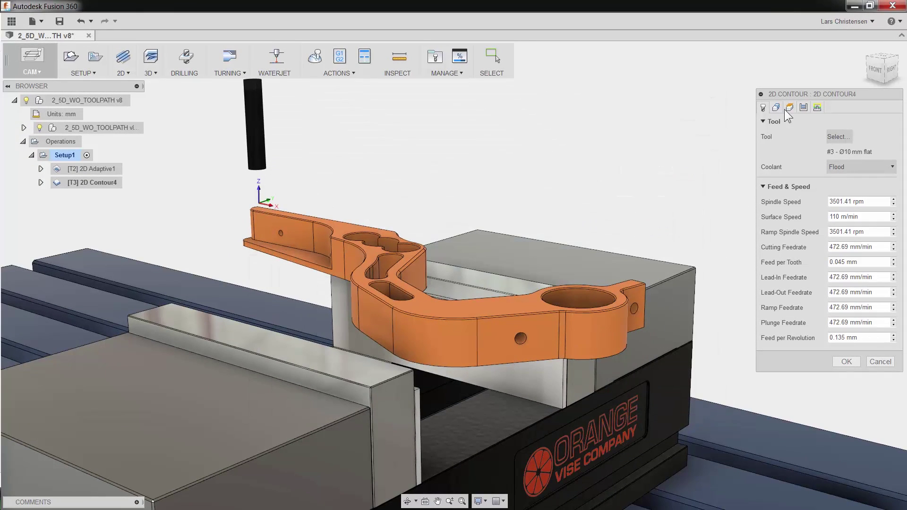
# Select the part's bottom outer edge chain as the contour, keep the default heights, passes and linking settings, and generate the toolpath
pyautogui.click(776, 108)
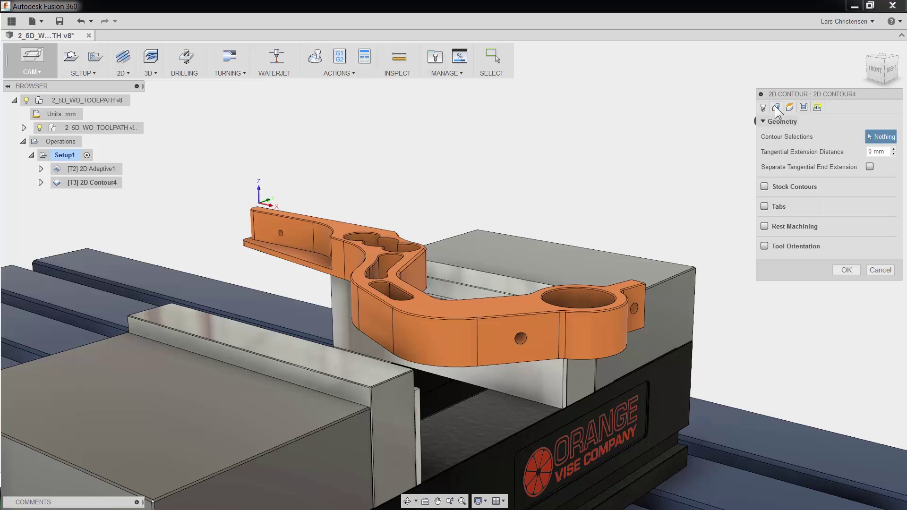
pyautogui.click(554, 360)
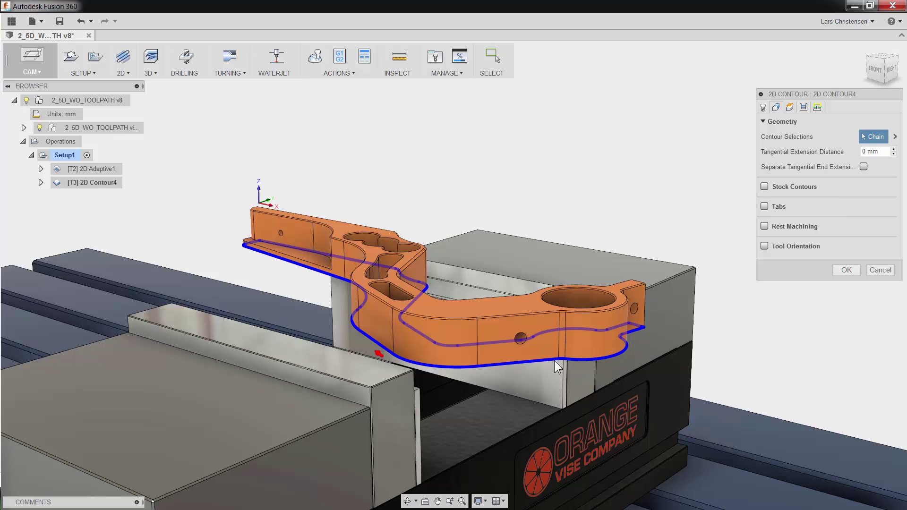
pyautogui.click(787, 111)
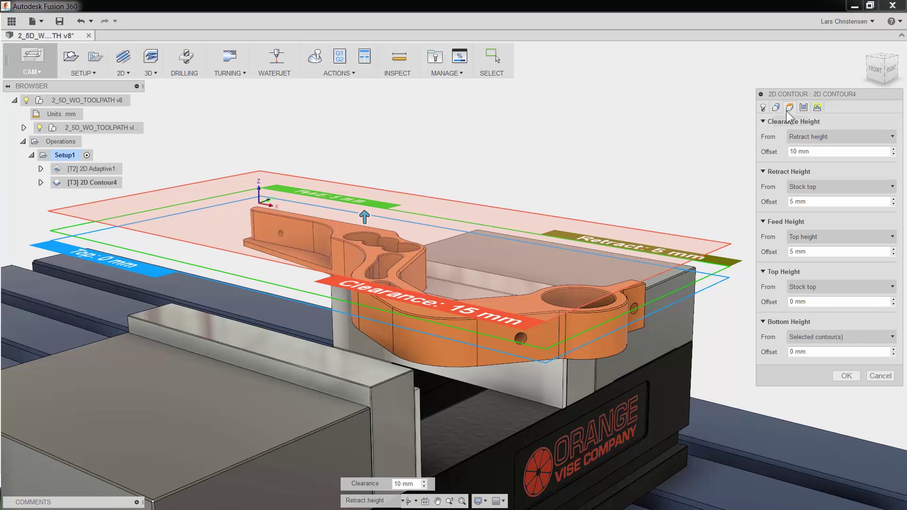
pyautogui.click(803, 108)
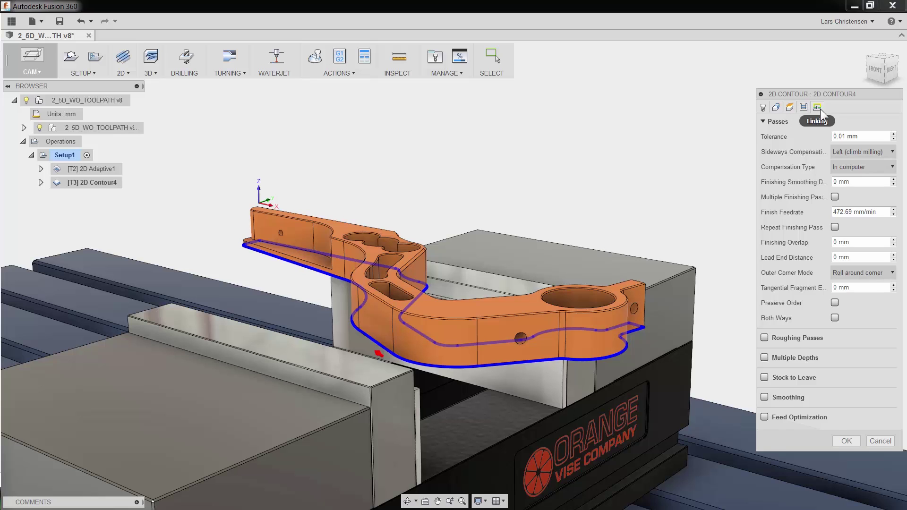
pyautogui.click(820, 109)
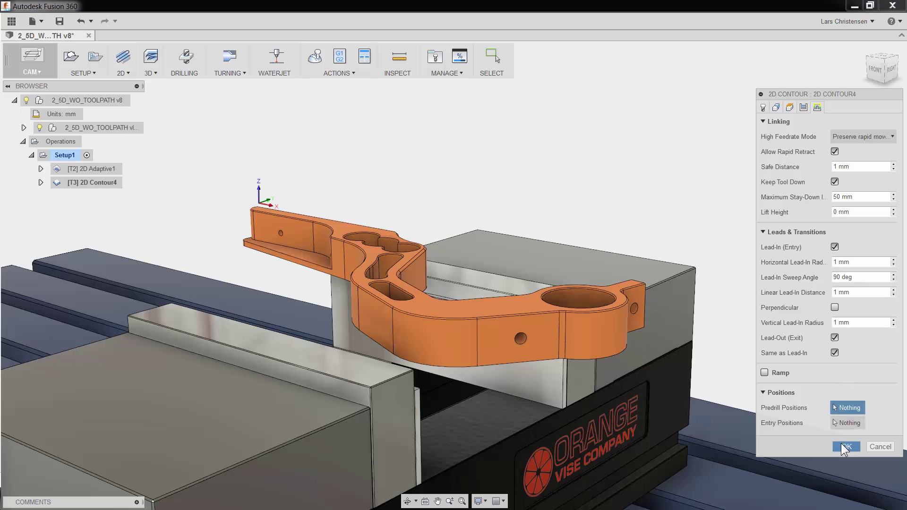
pyautogui.click(844, 446)
# Simulate the outer contour toolpath and close the simulation
pyautogui.click(316, 56)
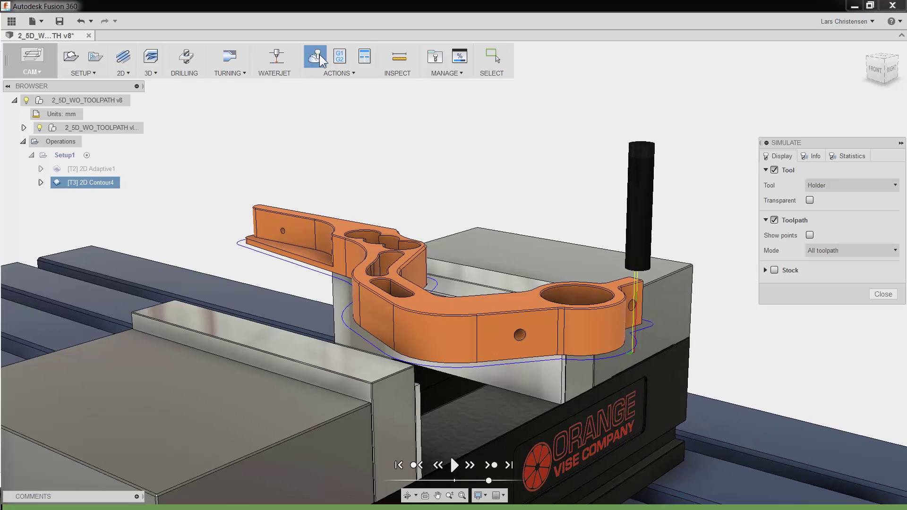
pyautogui.click(456, 460)
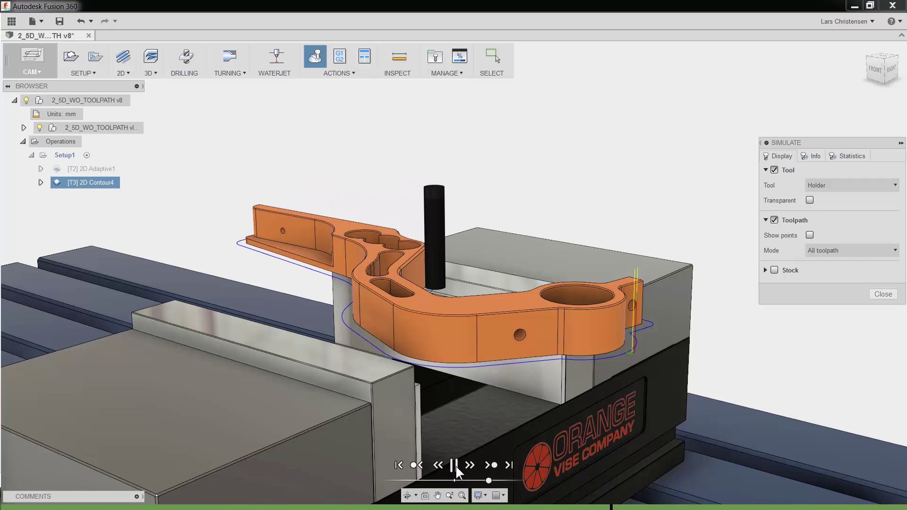
pyautogui.click(872, 295)
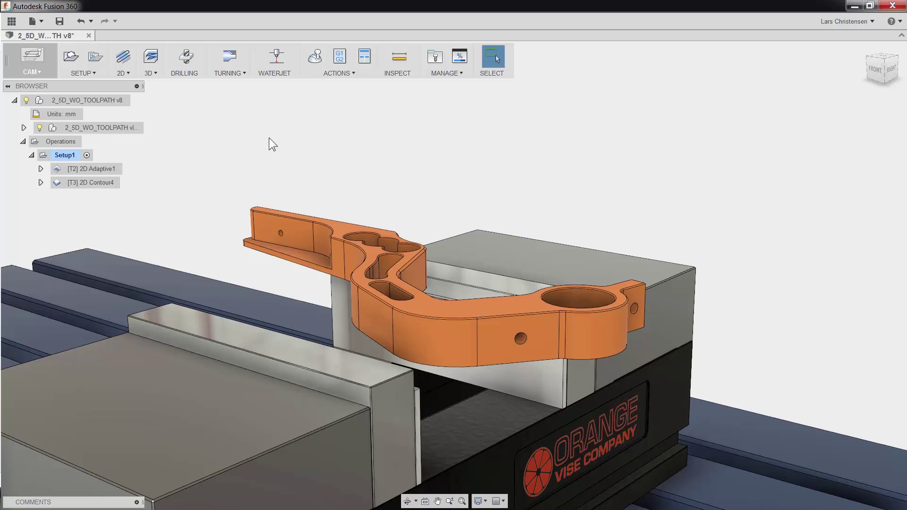
# Start another 2D Contour operation and select the open edge chain where the thin ledge meets the wall of the part's arm
pyautogui.click(124, 74)
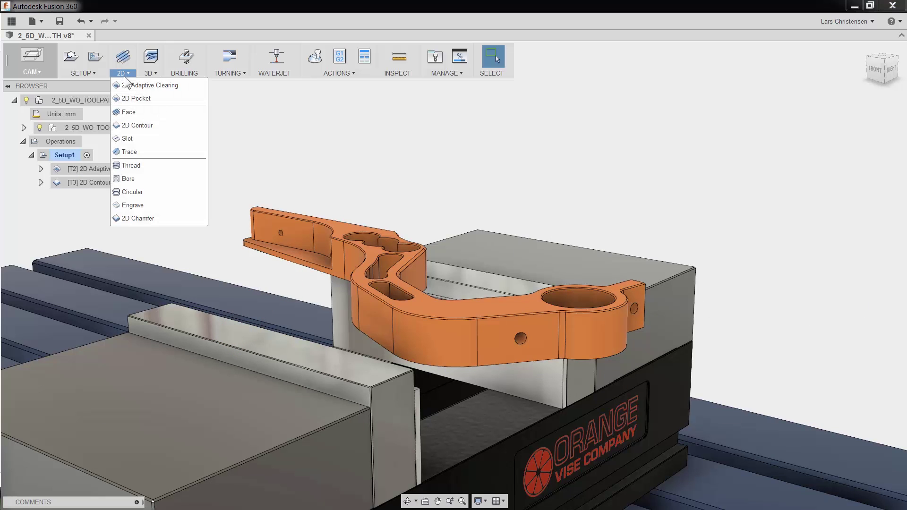
pyautogui.click(160, 126)
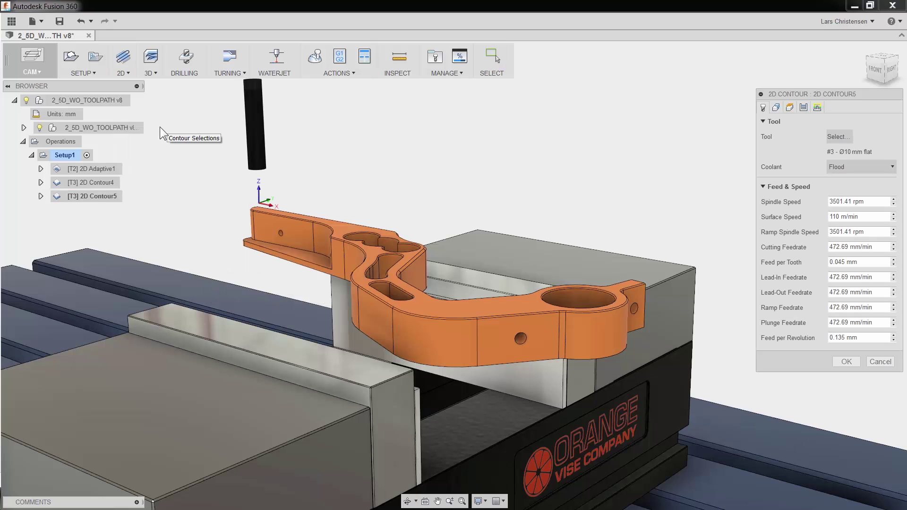
pyautogui.click(773, 110)
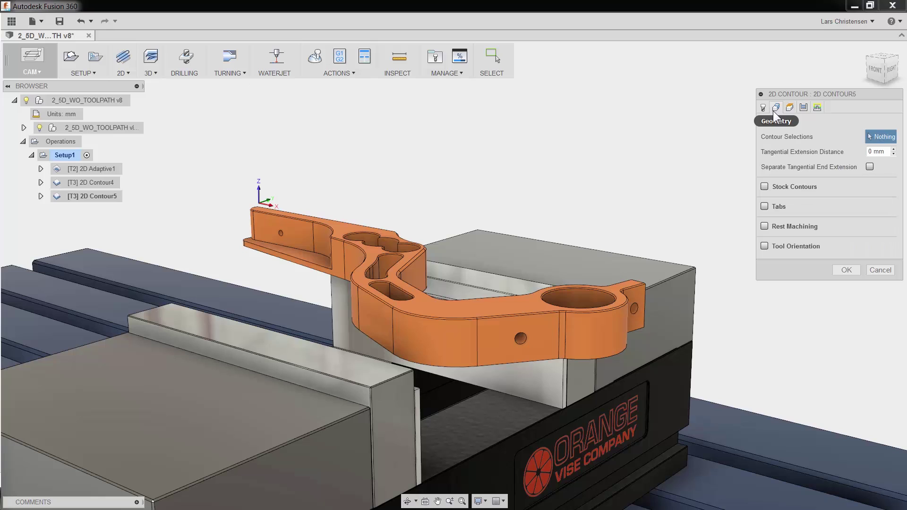
pyautogui.click(324, 260)
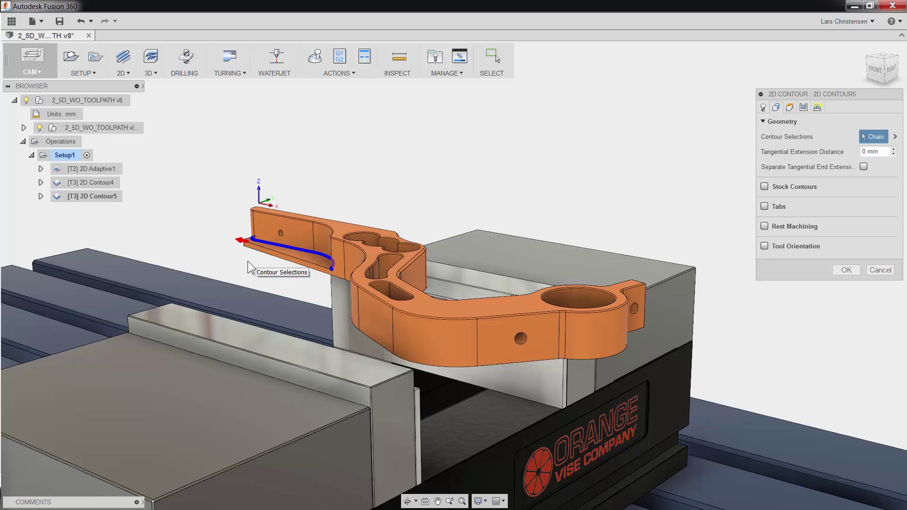
pyautogui.click(296, 247)
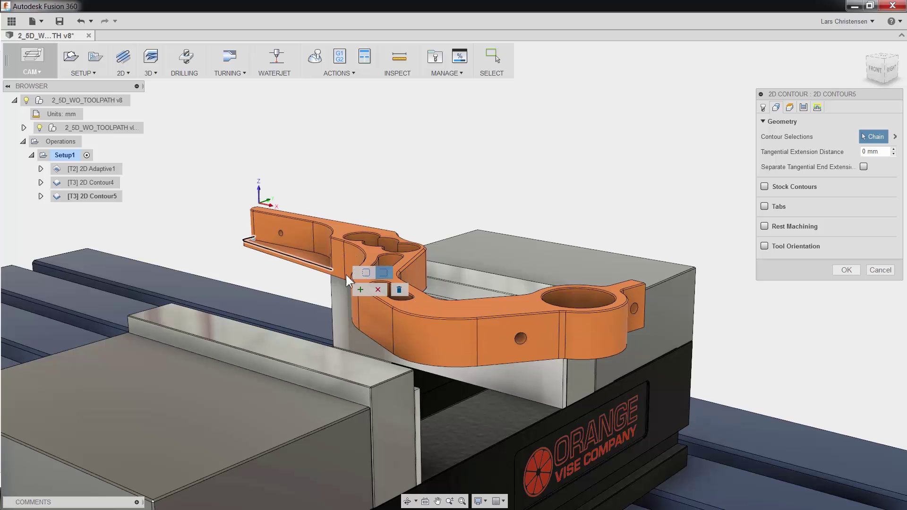
pyautogui.click(383, 287)
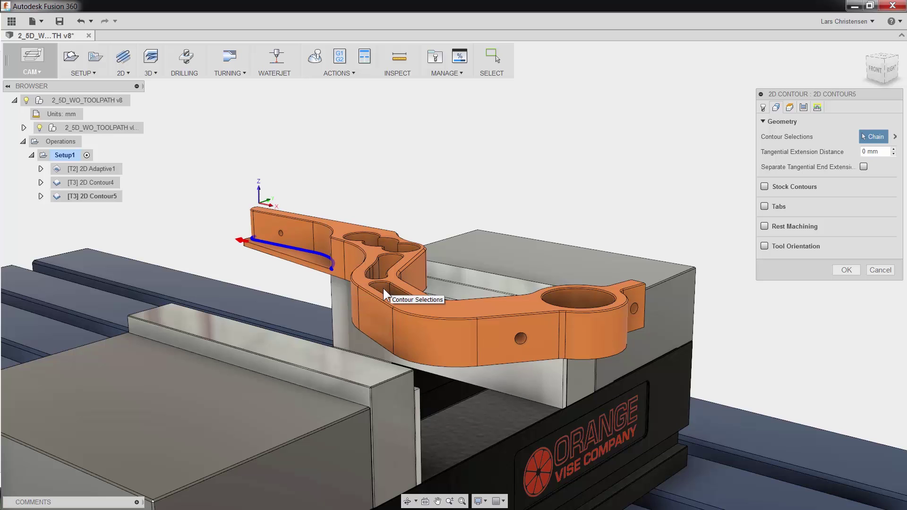
# Enable multiple finishing passes with 3 passes and a 3 mm stepover, and generate the ledge contour toolpath
pyautogui.click(803, 108)
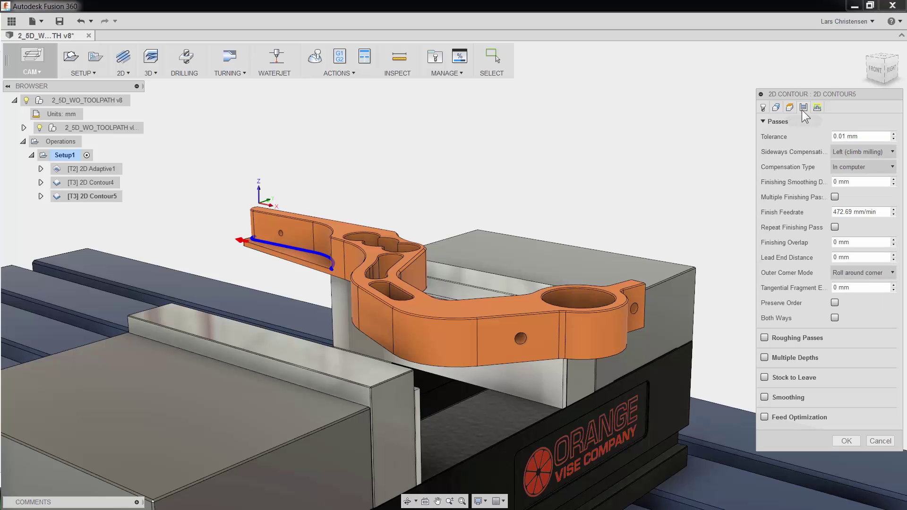
pyautogui.click(834, 199)
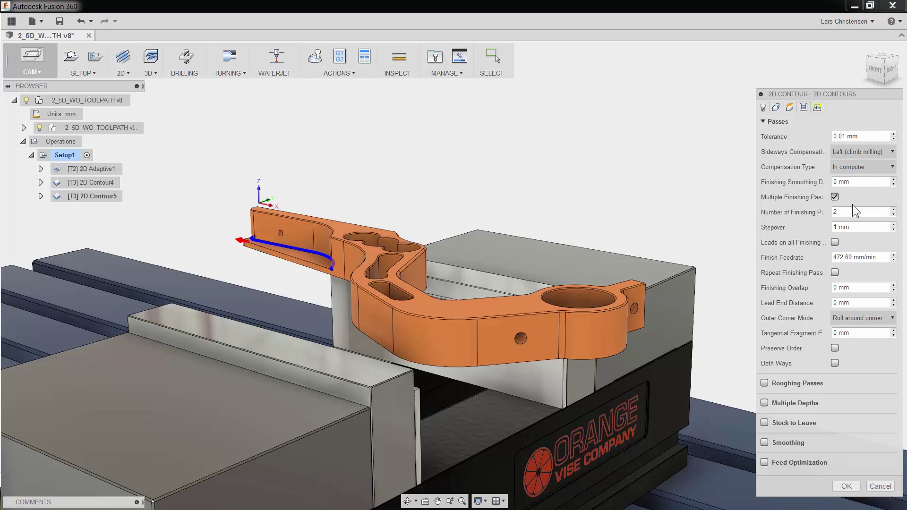
pyautogui.click(838, 212)
pyautogui.write('3')
pyautogui.press('Tab')
pyautogui.write('3')
pyautogui.click(846, 486)
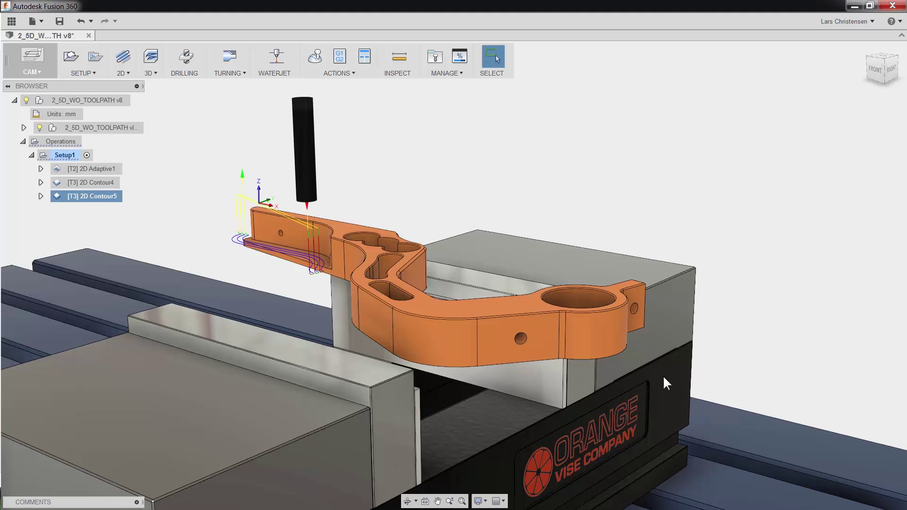
# Simulate the ledge contour toolpath with its multiple finishing passes
pyautogui.click(311, 59)
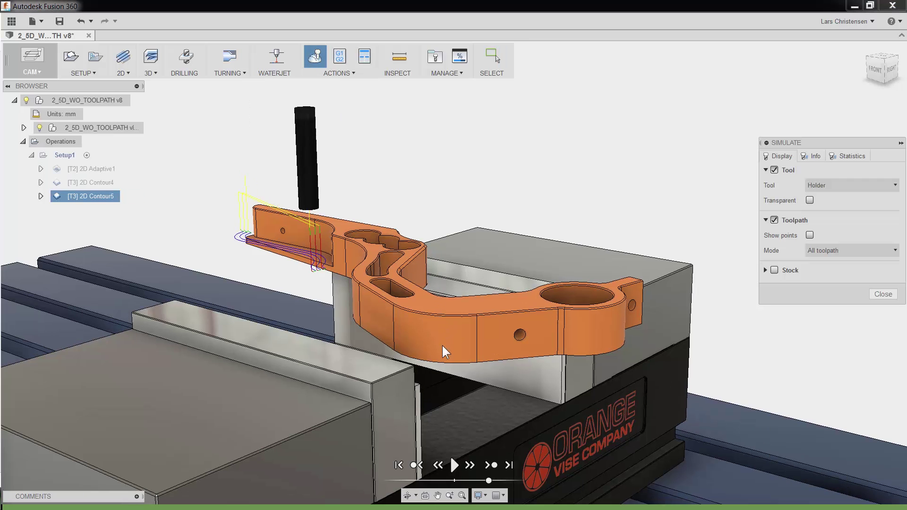
pyautogui.click(452, 465)
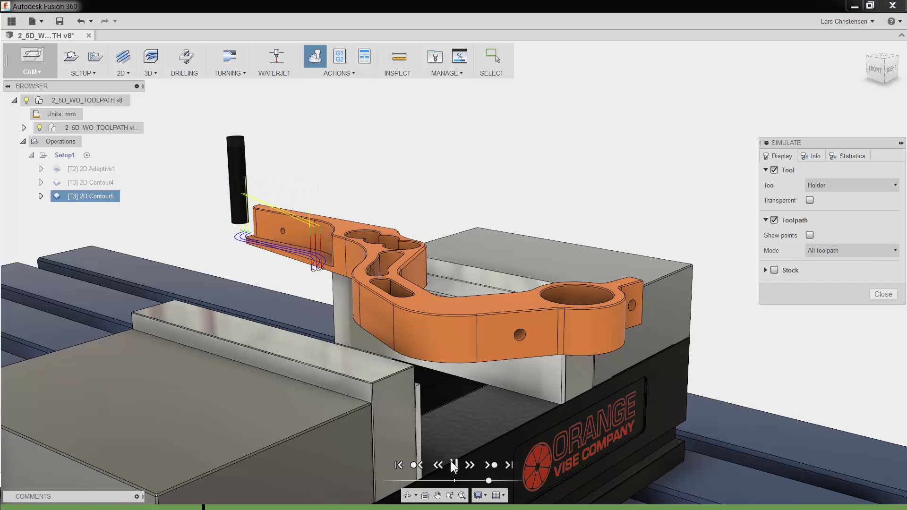